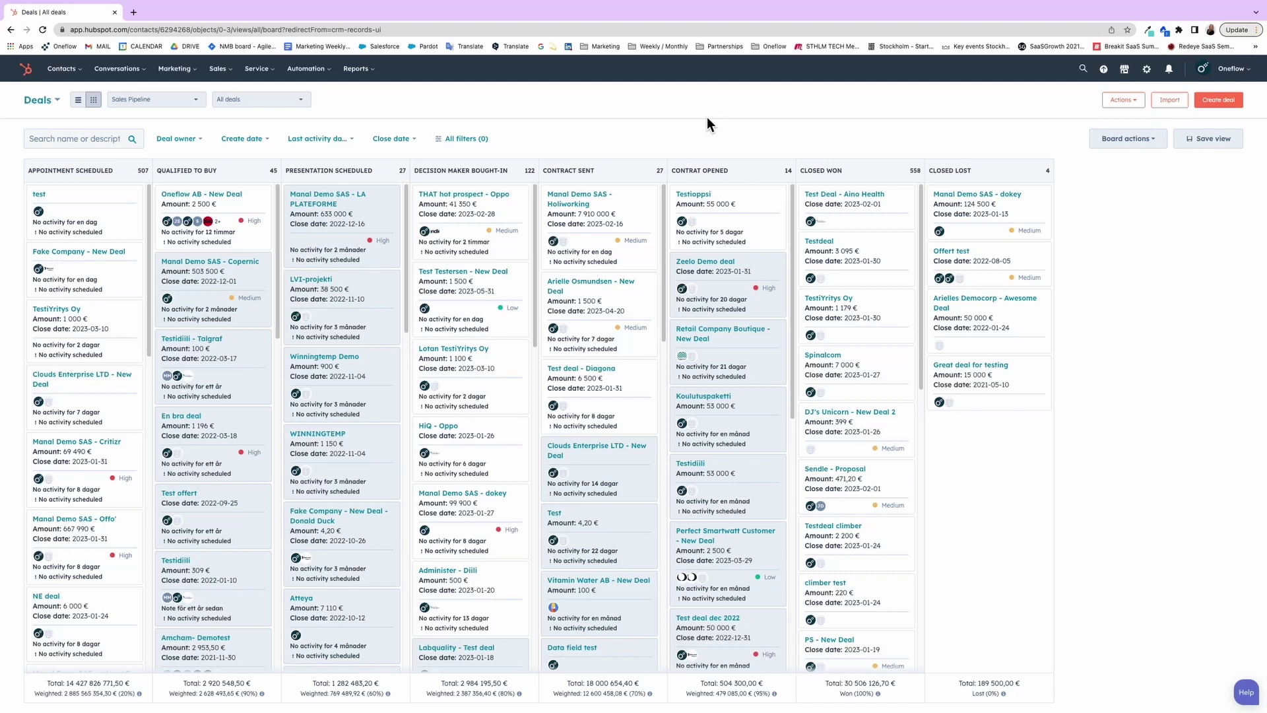
- From the THAT hot prospect - Oppo deal, start a contract in WORKSPACE FOR SALES TEAM with the prospects template
{"action": "left_click", "coordinate": [500, 195]}
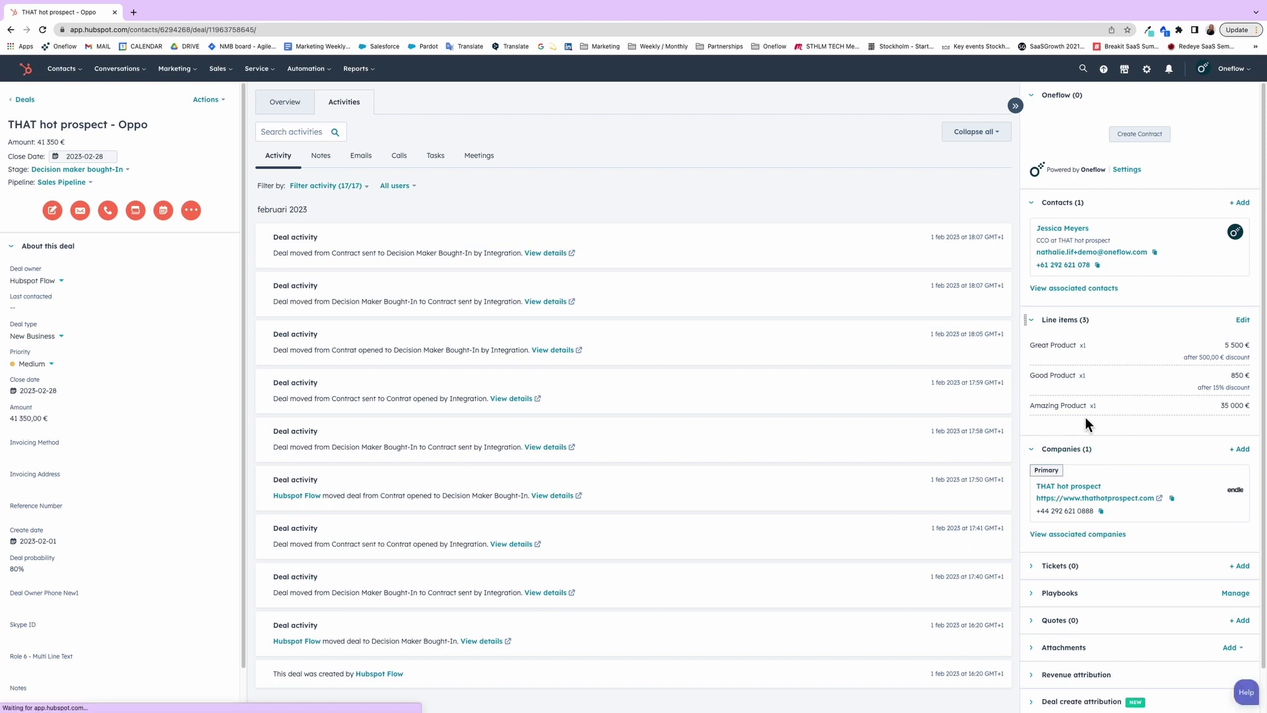
{"action": "left_click", "coordinate": [1141, 138]}
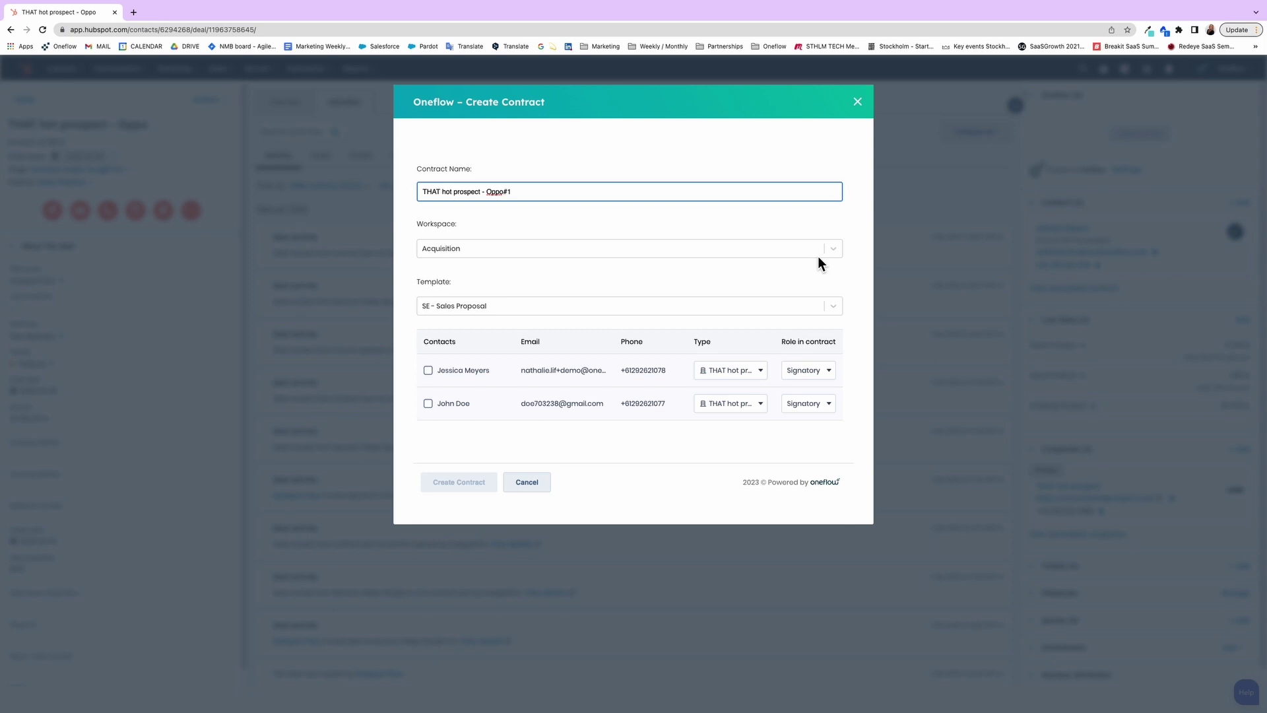
{"action": "left_click", "coordinate": [829, 249]}
{"action": "scroll", "coordinate": [825, 343], "scroll_direction": "down", "scroll_amount": 5}
{"action": "left_click", "coordinate": [831, 402]}
{"action": "left_click", "coordinate": [830, 305]}
{"action": "left_click", "coordinate": [825, 327]}
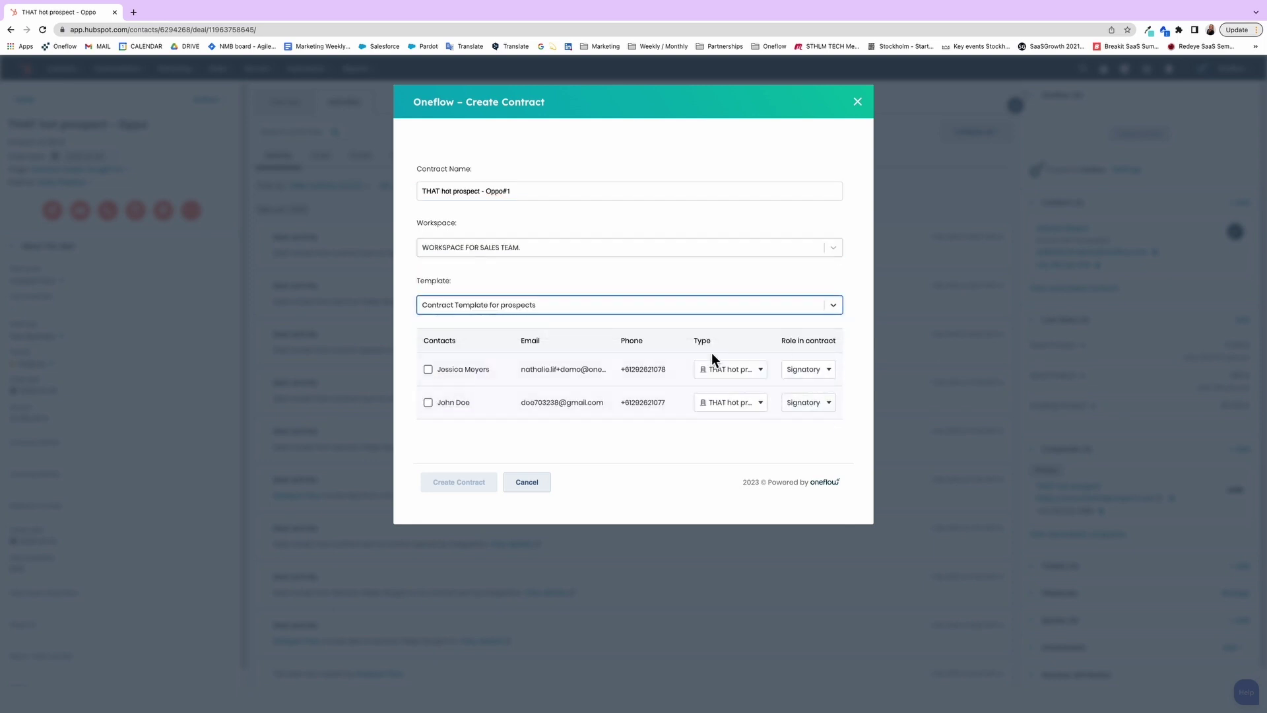
- Include both contacts in the contract, giving the first contact the Viewer role
{"action": "left_click", "coordinate": [428, 369]}
{"action": "left_click", "coordinate": [428, 402]}
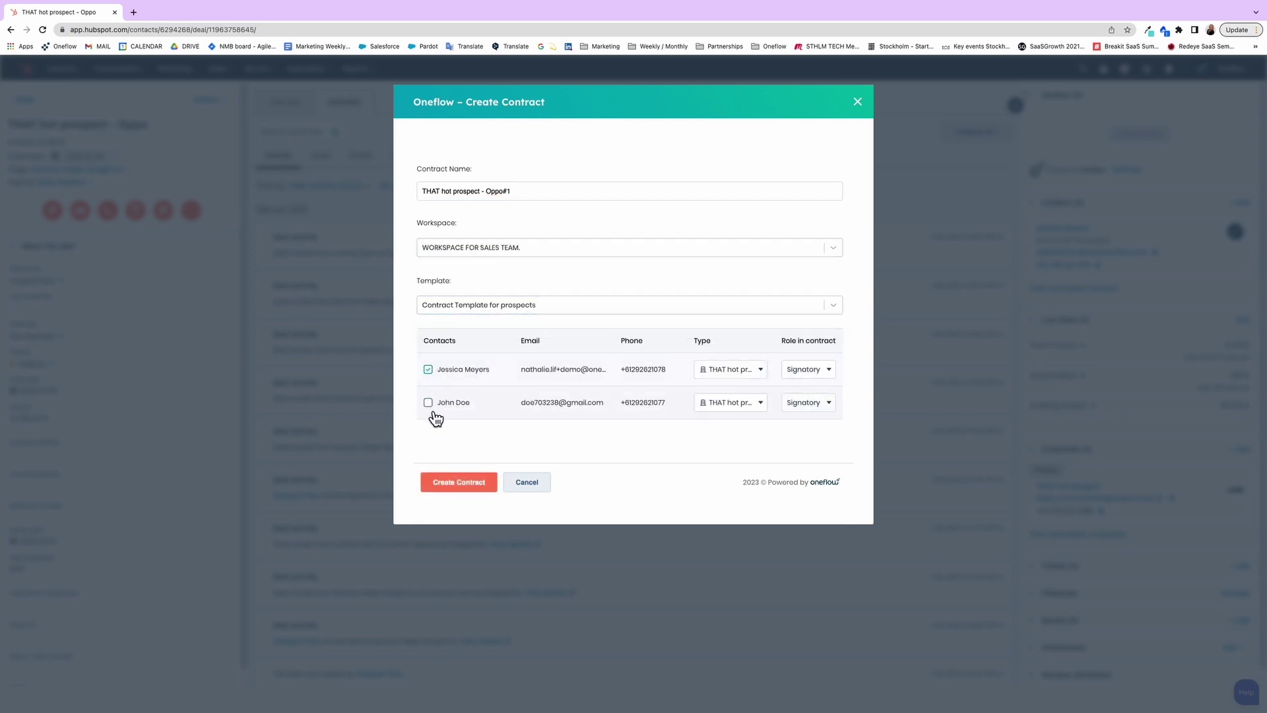
{"action": "left_click", "coordinate": [798, 371]}
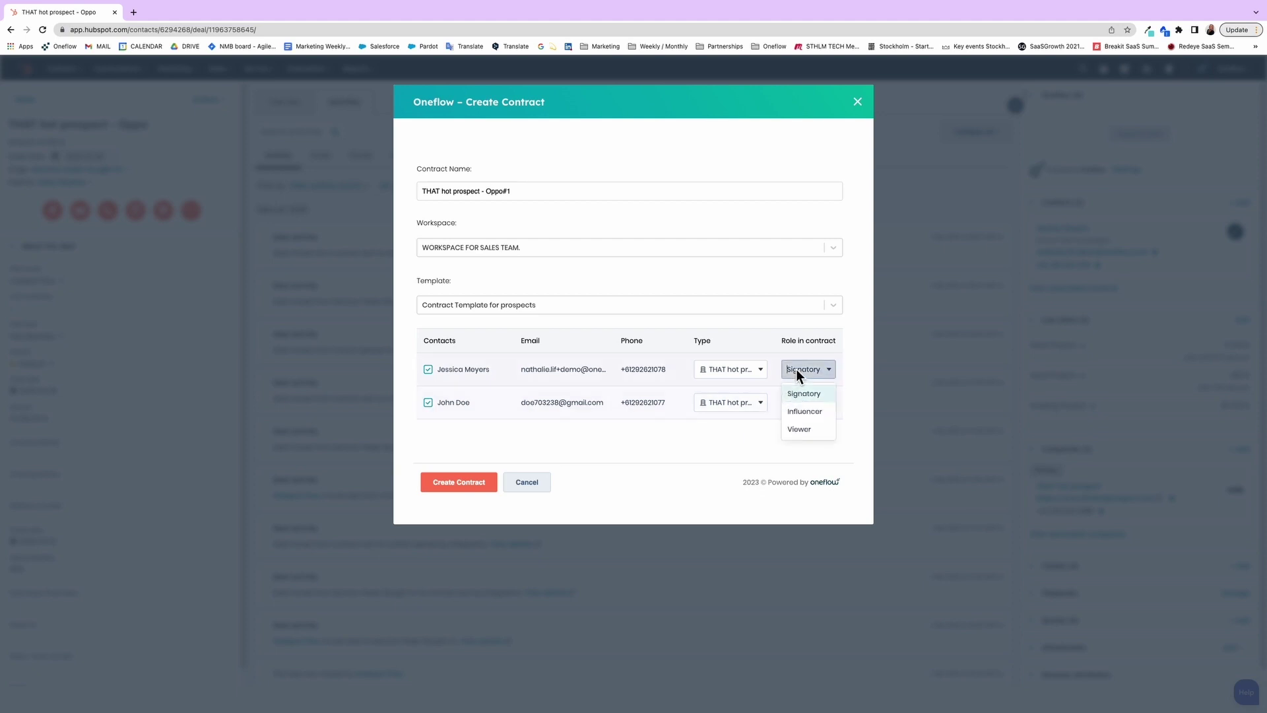
{"action": "left_click", "coordinate": [800, 430]}
- Create the contract and scroll the new draft down to the Invoicing and Attachments sections
{"action": "left_click", "coordinate": [485, 480]}
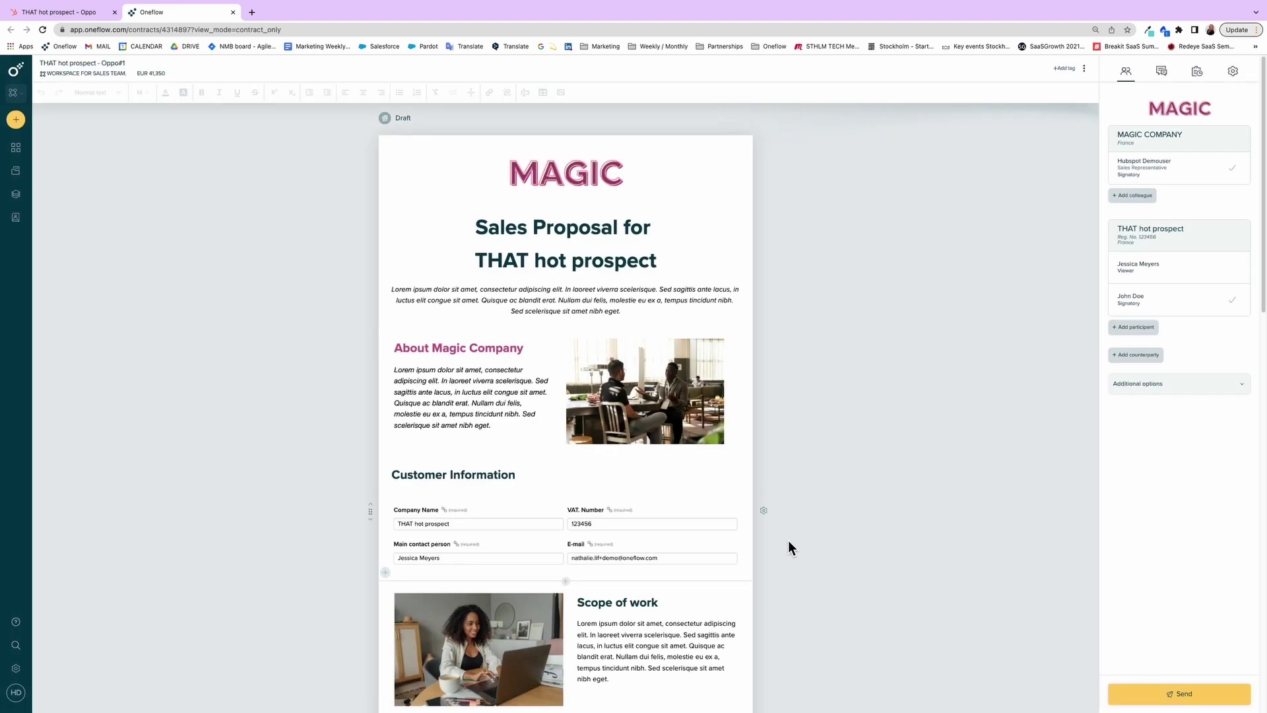
{"action": "scroll", "coordinate": [788, 548], "scroll_direction": "down", "scroll_amount": 7}
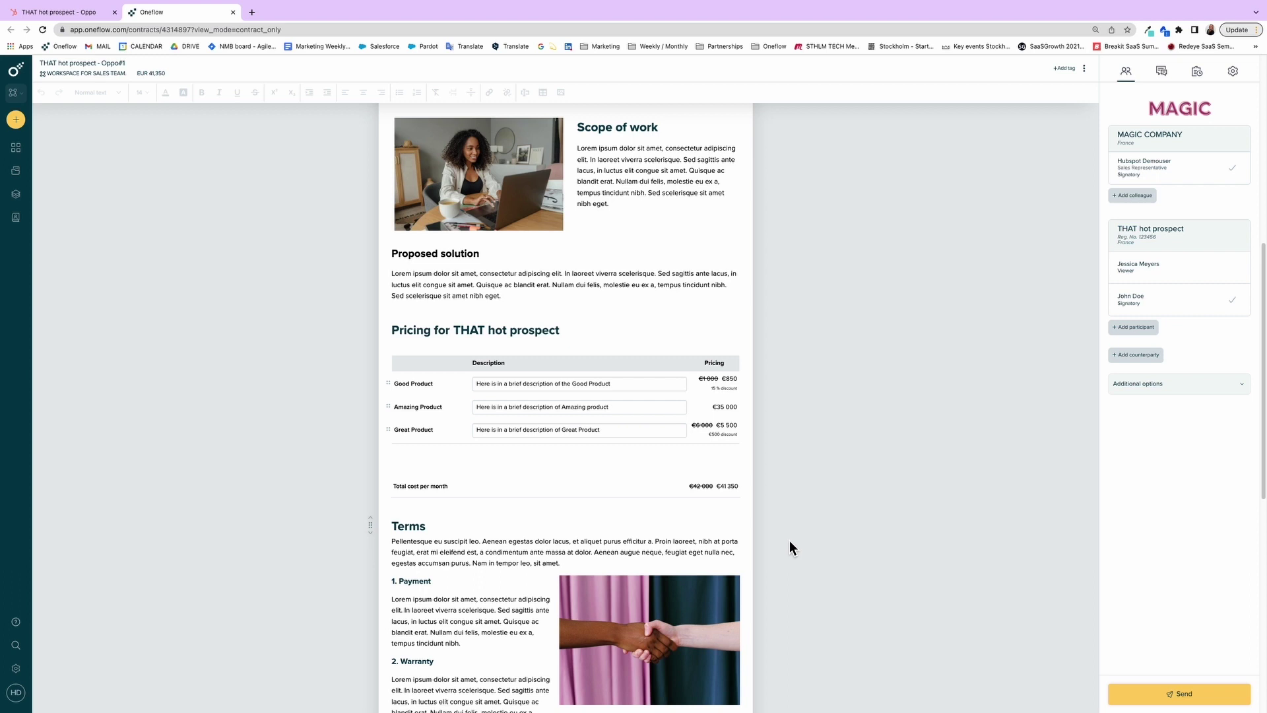
{"action": "scroll", "coordinate": [790, 542], "scroll_direction": "down", "scroll_amount": 8}
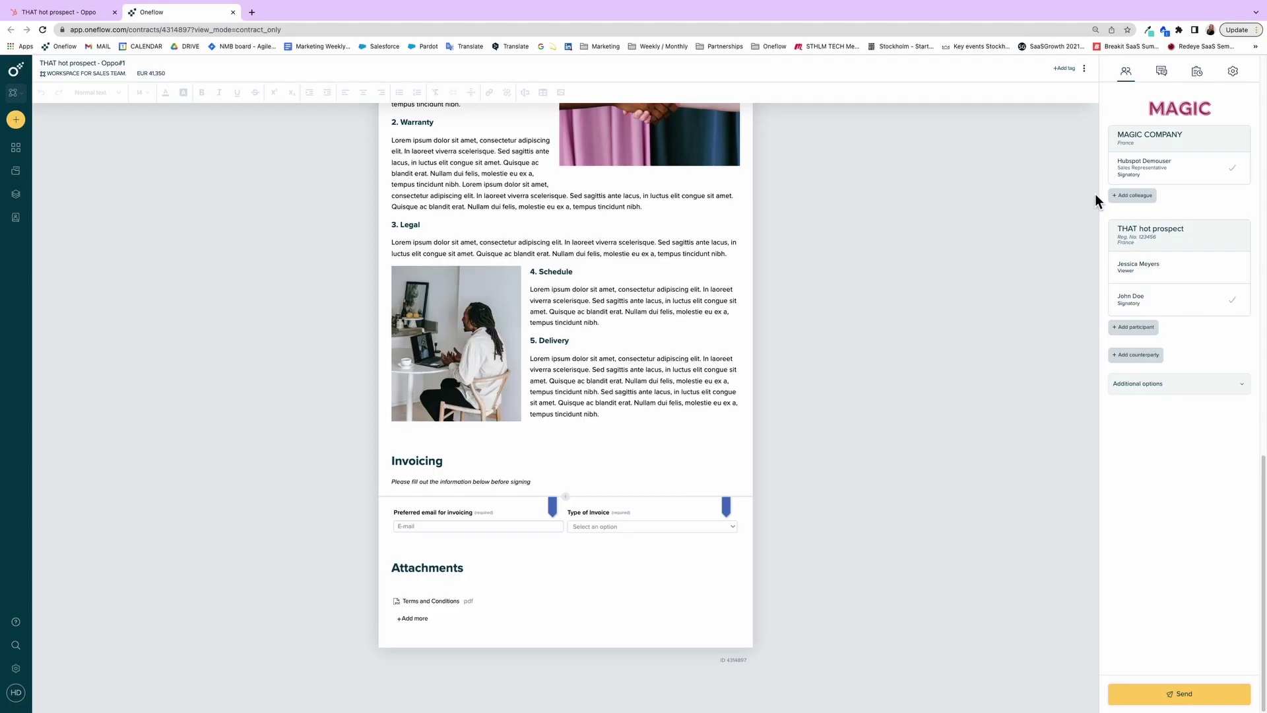
- Upload Video greeting.mov as the contract's welcome video from Settings, then return to the draft
{"action": "left_click", "coordinate": [1233, 71]}
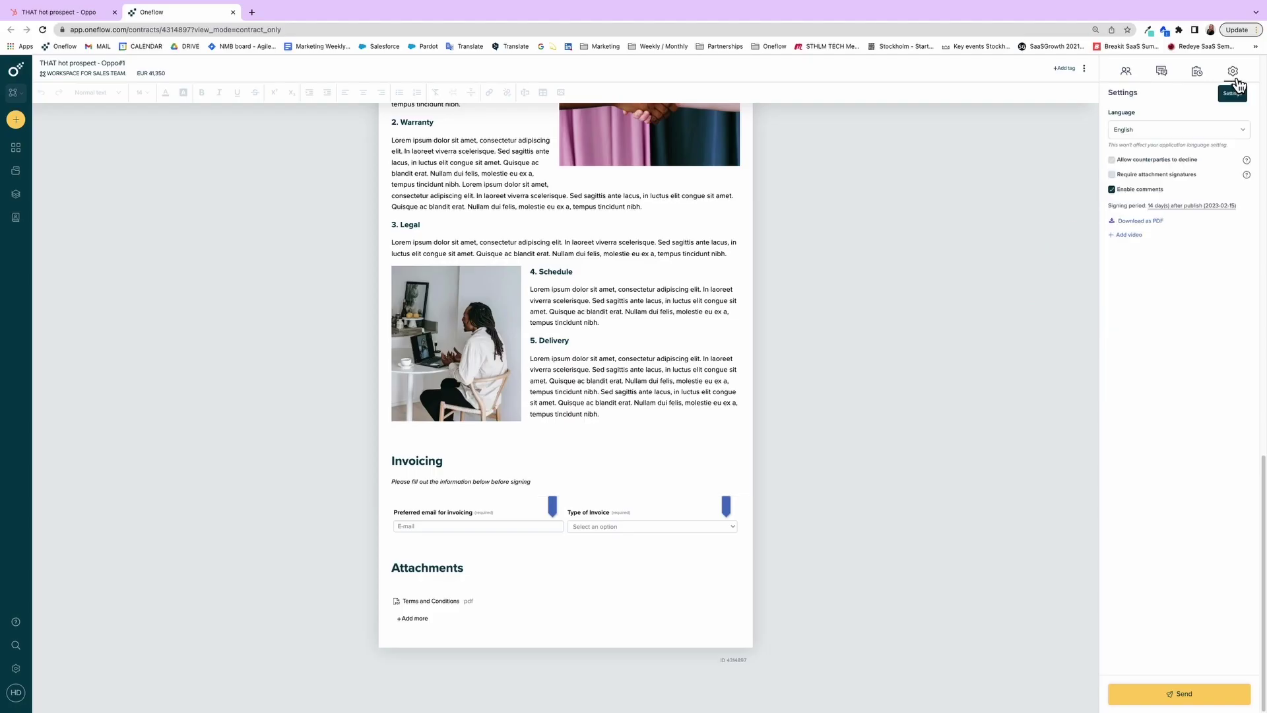
{"action": "left_click", "coordinate": [1144, 235]}
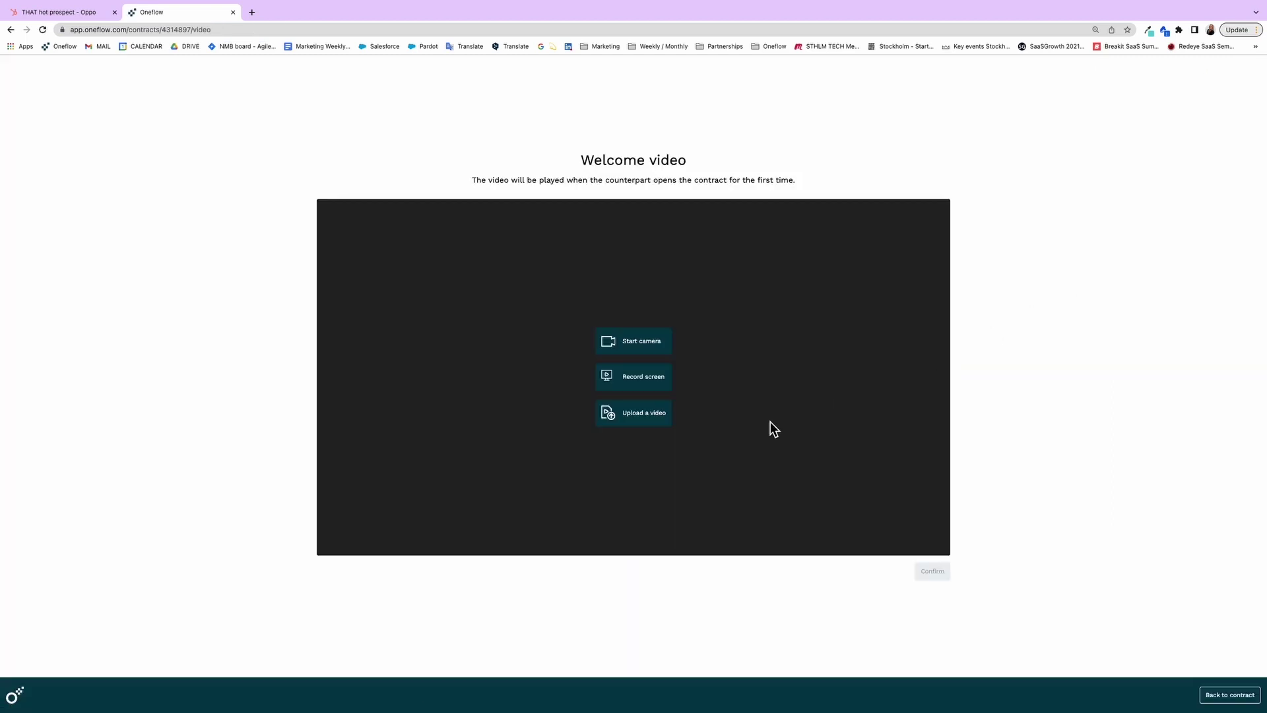
{"action": "left_click", "coordinate": [619, 424]}
{"action": "left_click", "coordinate": [633, 415]}
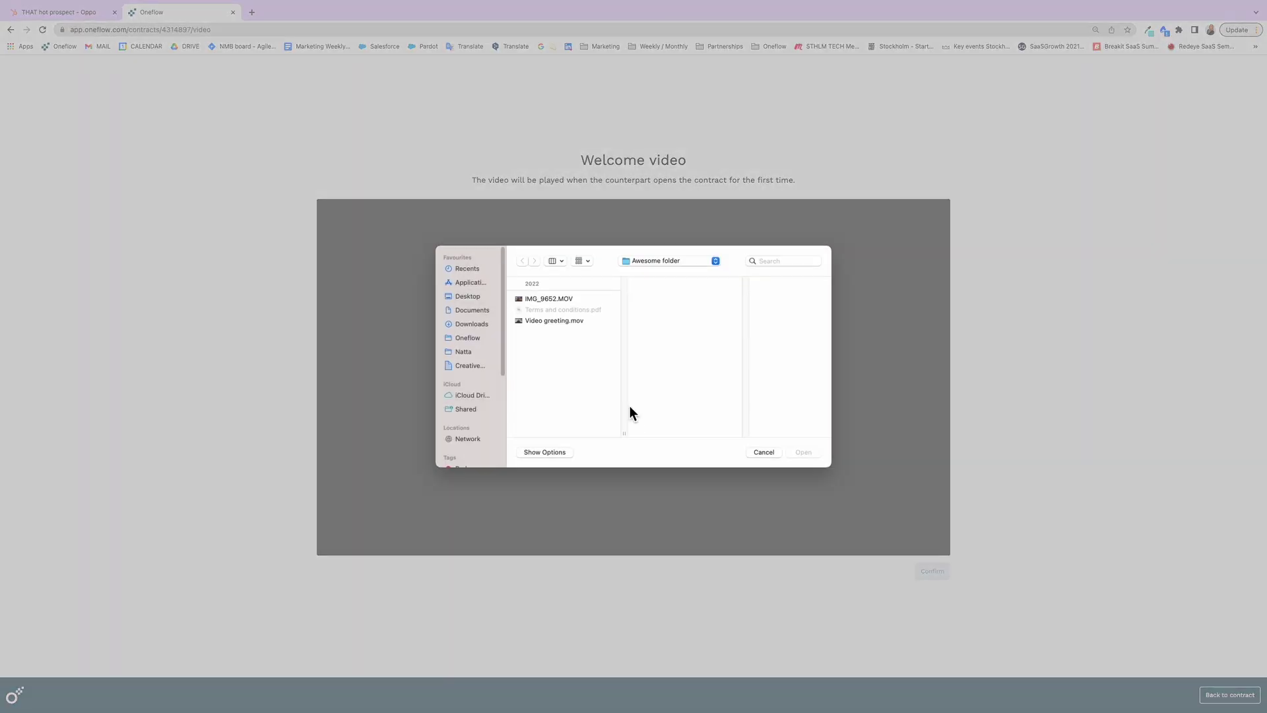
{"action": "double_click", "coordinate": [571, 320]}
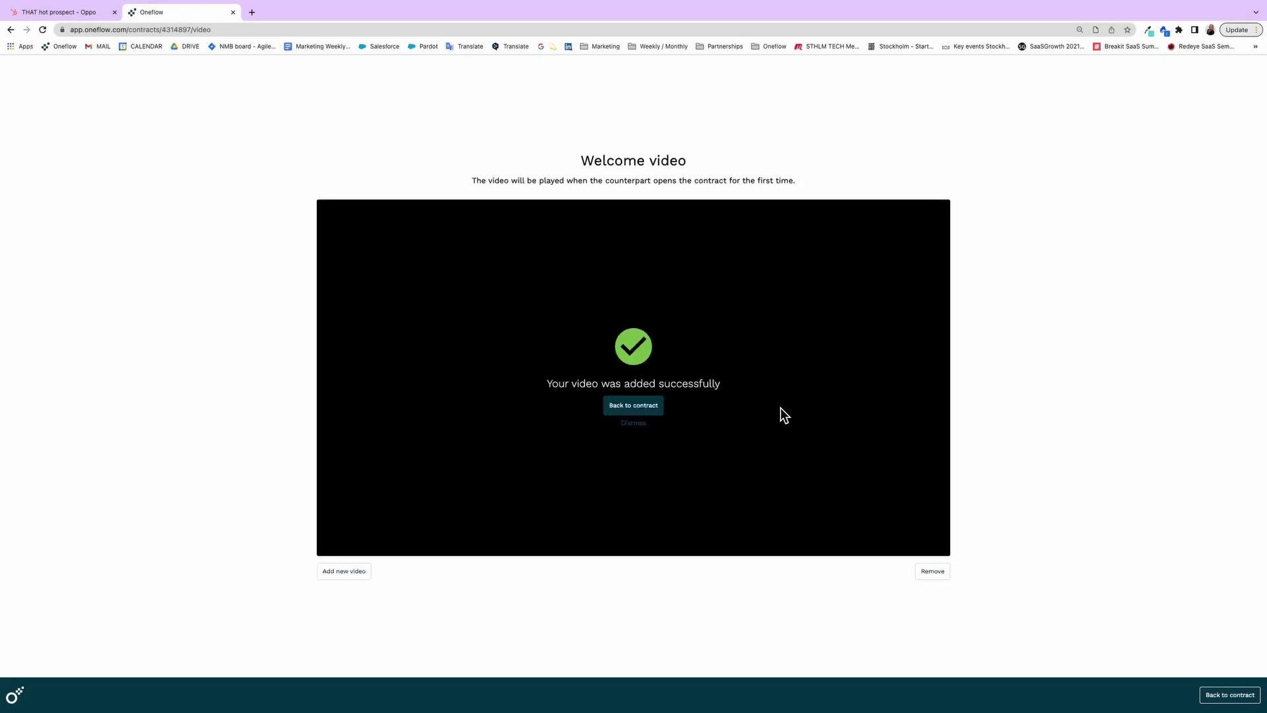
{"action": "left_click", "coordinate": [662, 409]}
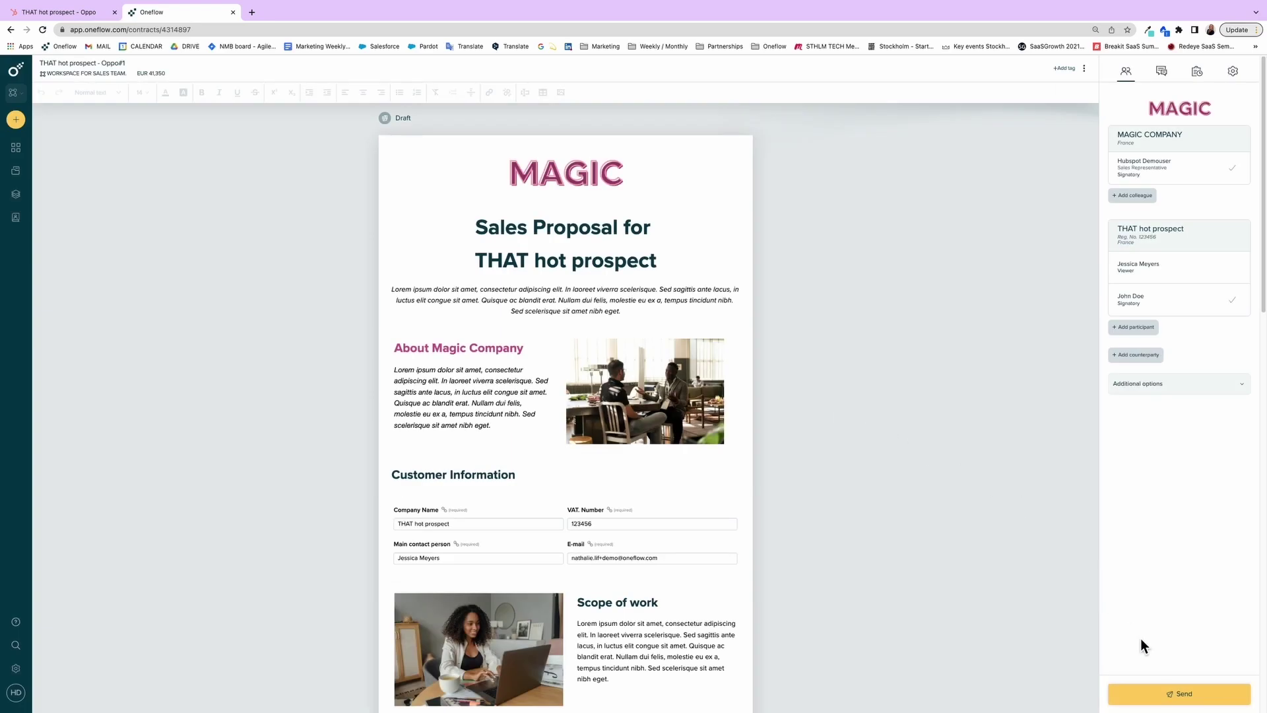
- Send the proposal to both contacts using the Sales Proposal message template
{"action": "left_click", "coordinate": [1179, 700]}
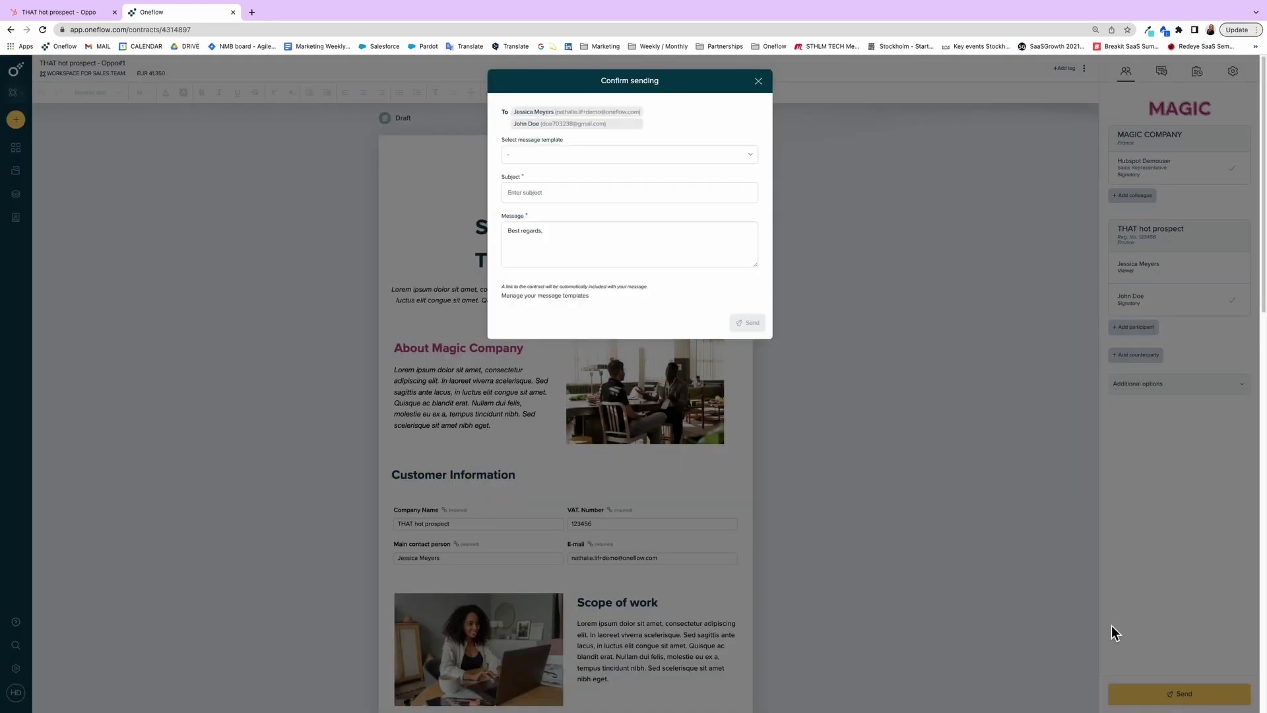
{"action": "left_click", "coordinate": [746, 159]}
{"action": "left_click", "coordinate": [737, 238]}
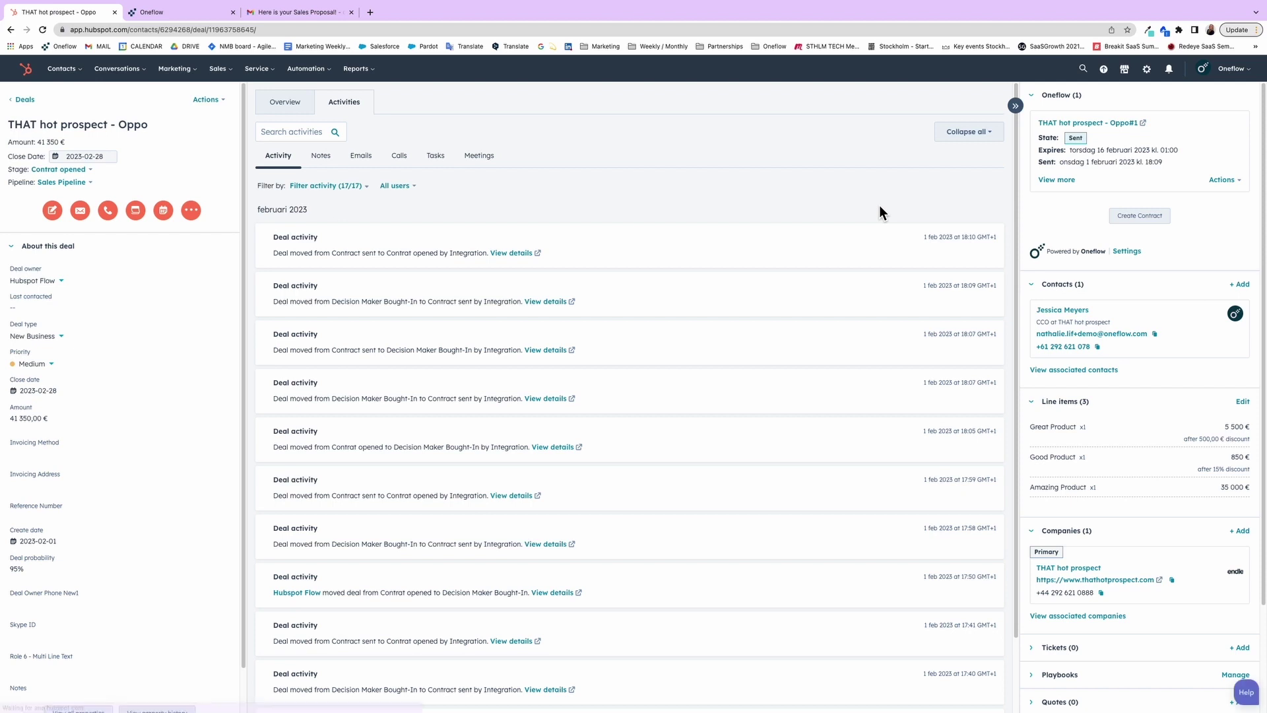
- Expand the deal's Oneflow card to see contract details and each contact's open count
{"action": "left_click", "coordinate": [1040, 179]}
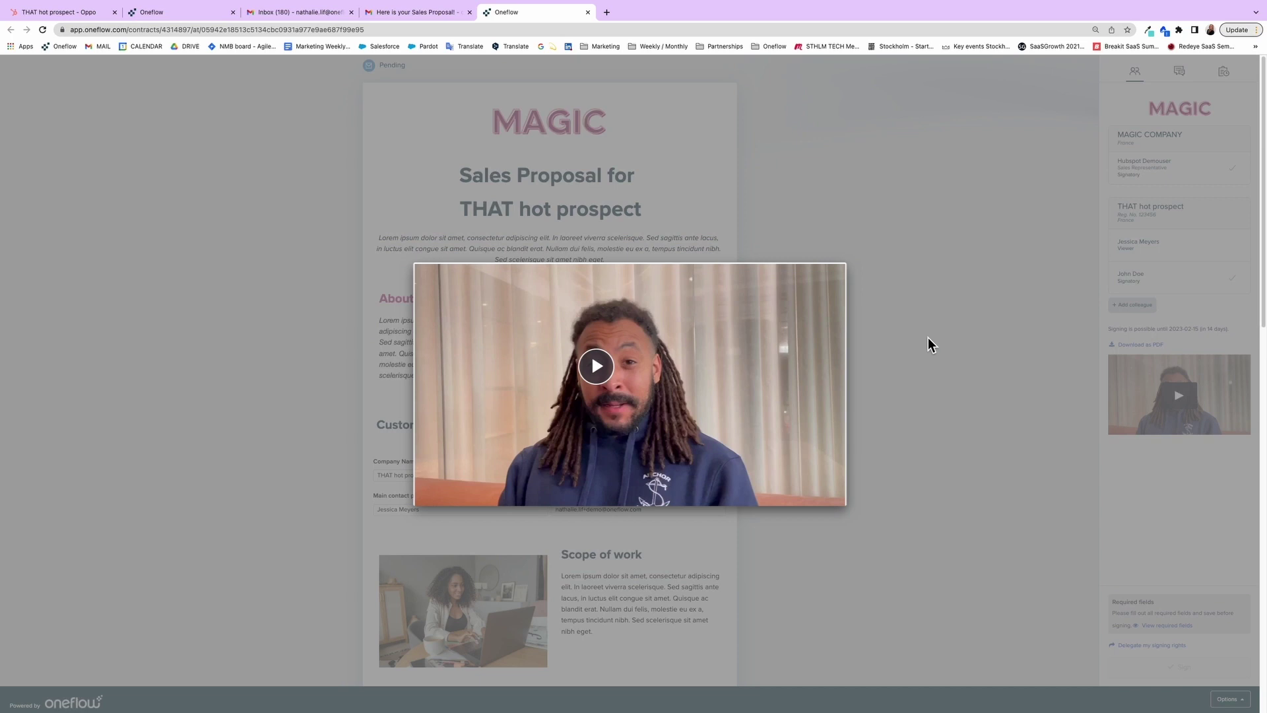
- Play the welcome video and correct the VAT number to 123457
{"action": "left_click", "coordinate": [596, 366]}
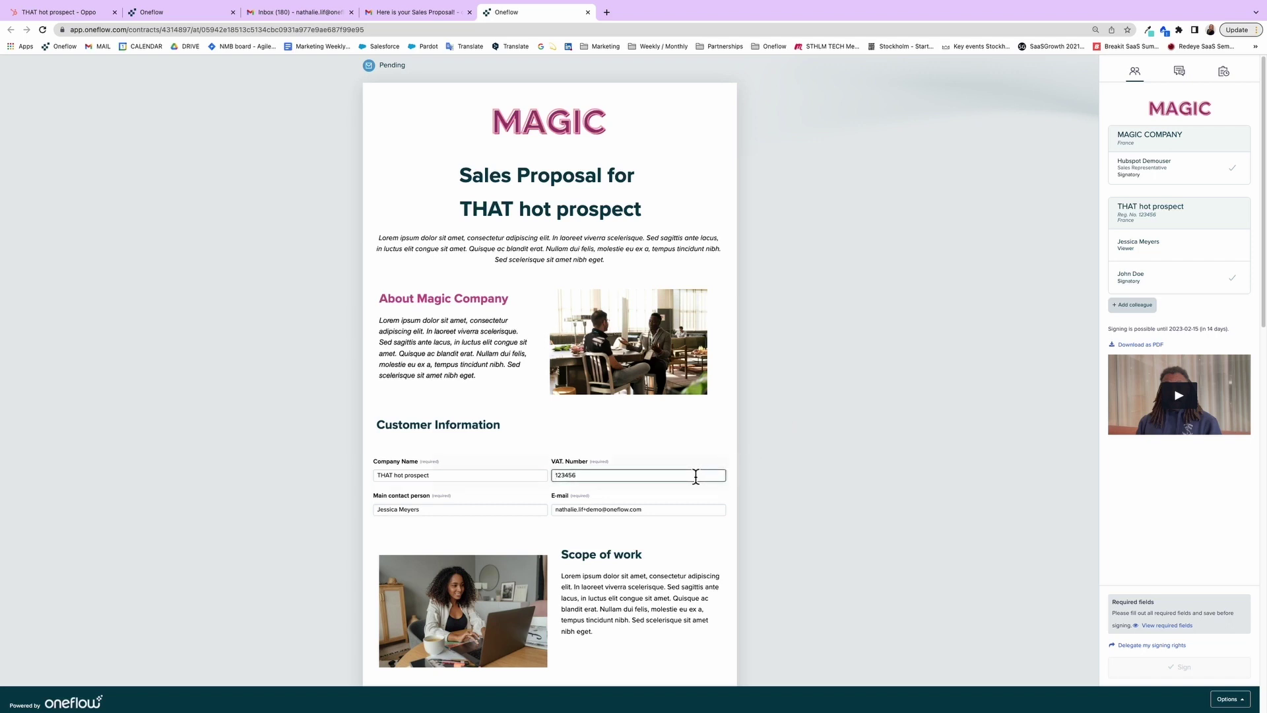
{"action": "key", "text": "Left"}
{"action": "key", "text": "BackSpace"}
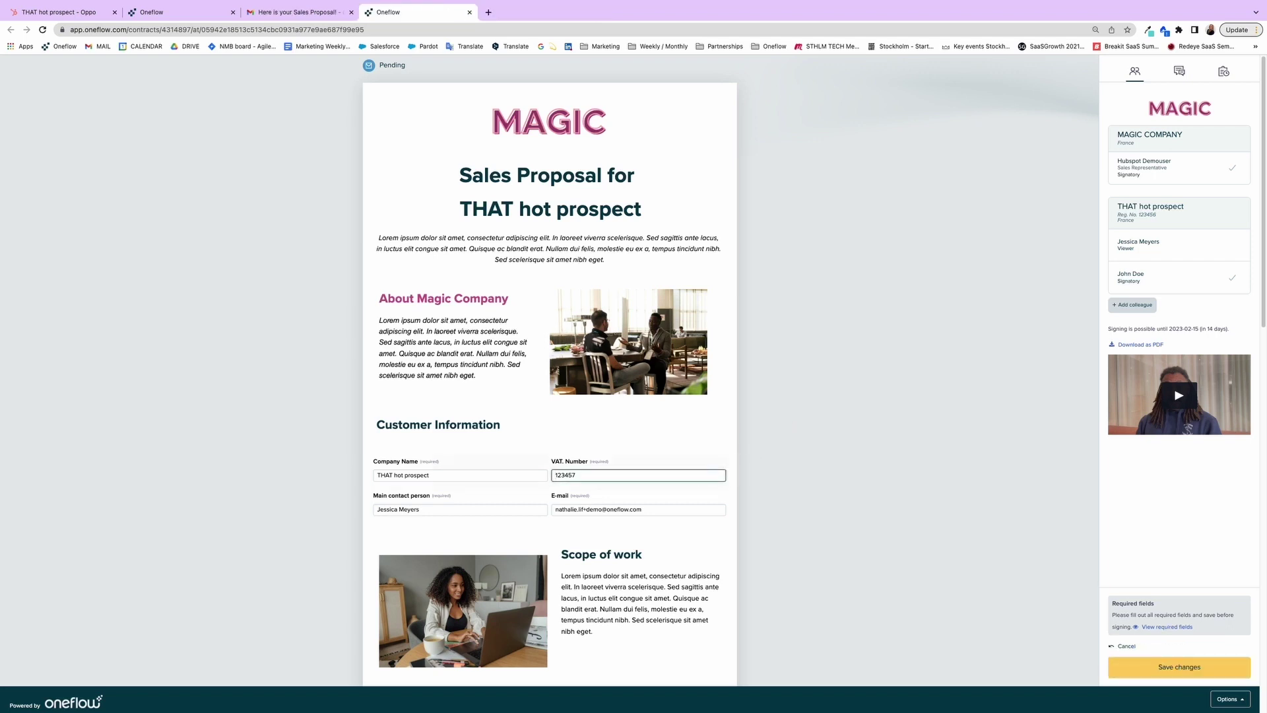
{"action": "left_click", "coordinate": [782, 490]}
- Paste the preferred invoicing e-mail, set Type of Invoice to E-mail, and save the changes
{"action": "scroll", "coordinate": [782, 490], "scroll_direction": "down", "scroll_amount": 6}
{"action": "scroll", "coordinate": [783, 492], "scroll_direction": "down", "scroll_amount": 1}
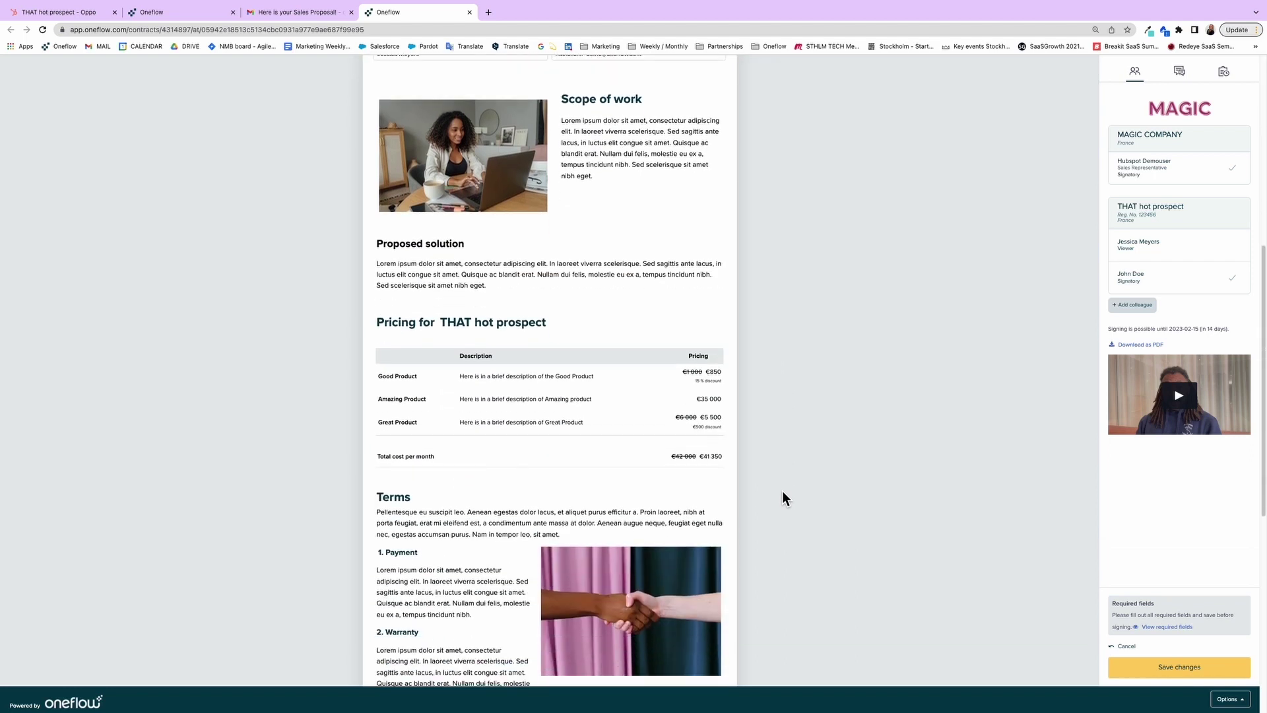
{"action": "scroll", "coordinate": [783, 498], "scroll_direction": "down", "scroll_amount": 7}
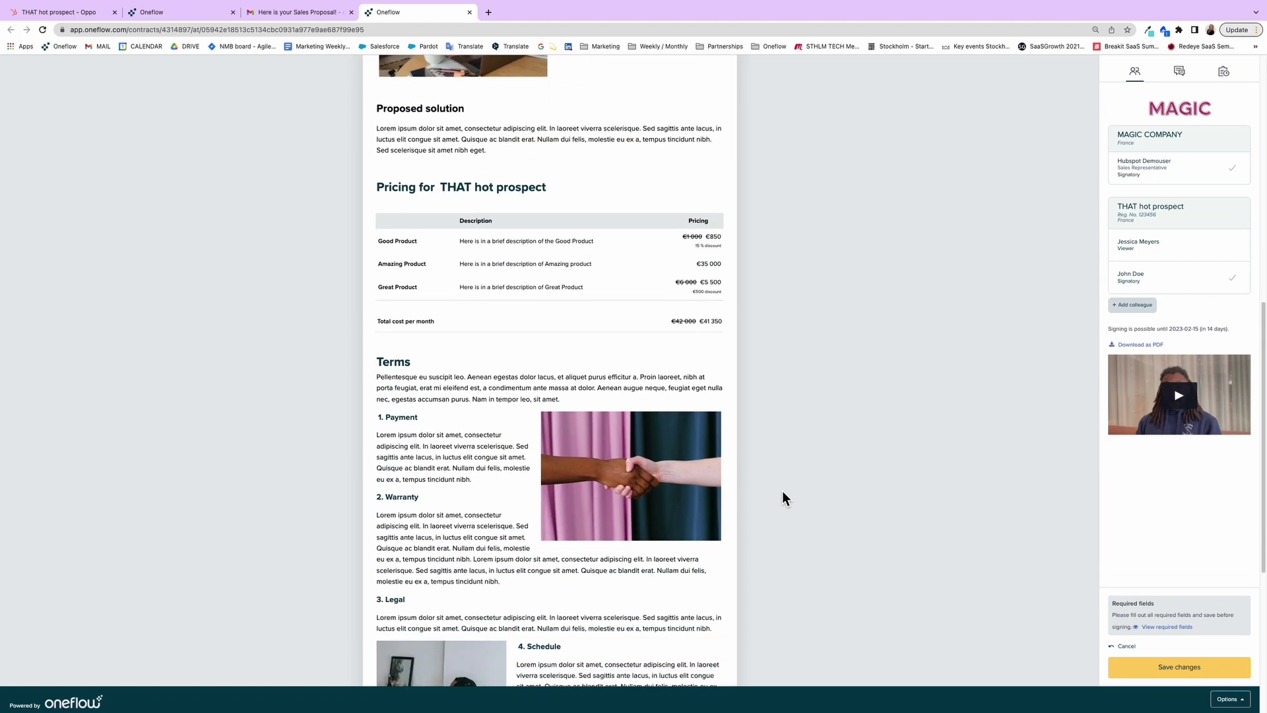
{"action": "left_click", "coordinate": [536, 560]}
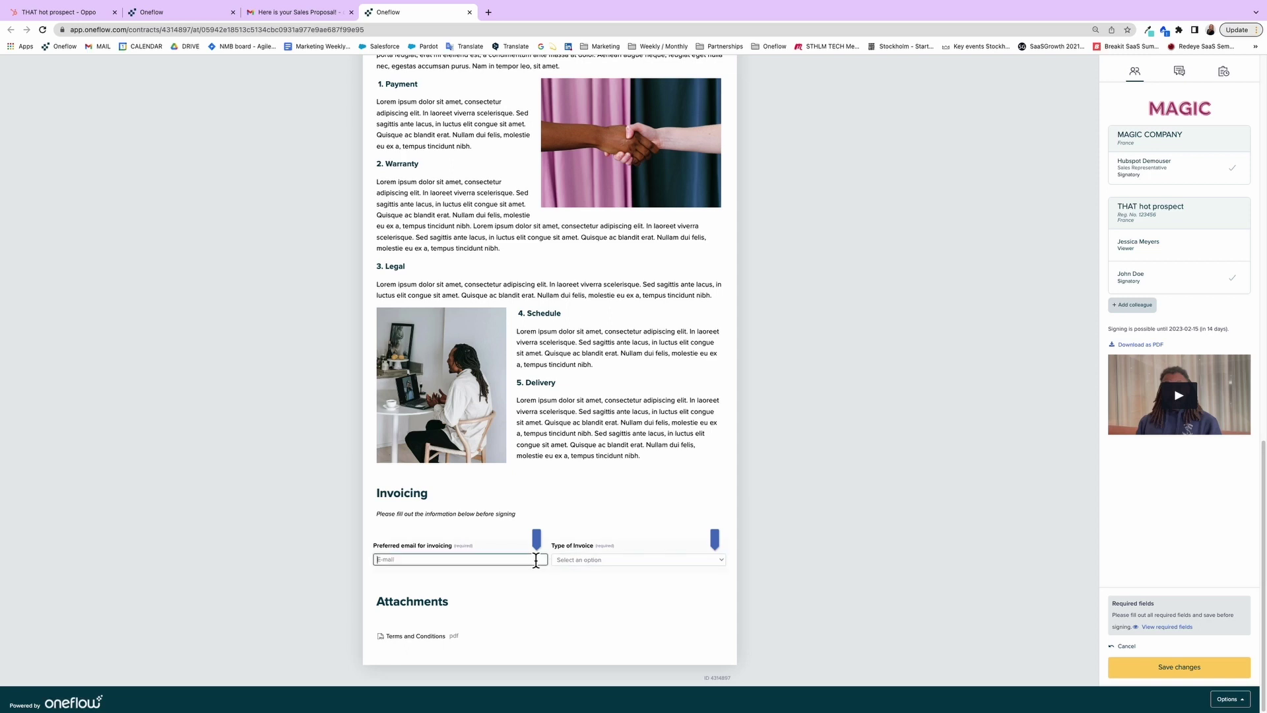
{"action": "key", "text": "super+v"}
{"action": "left_click", "coordinate": [574, 560]}
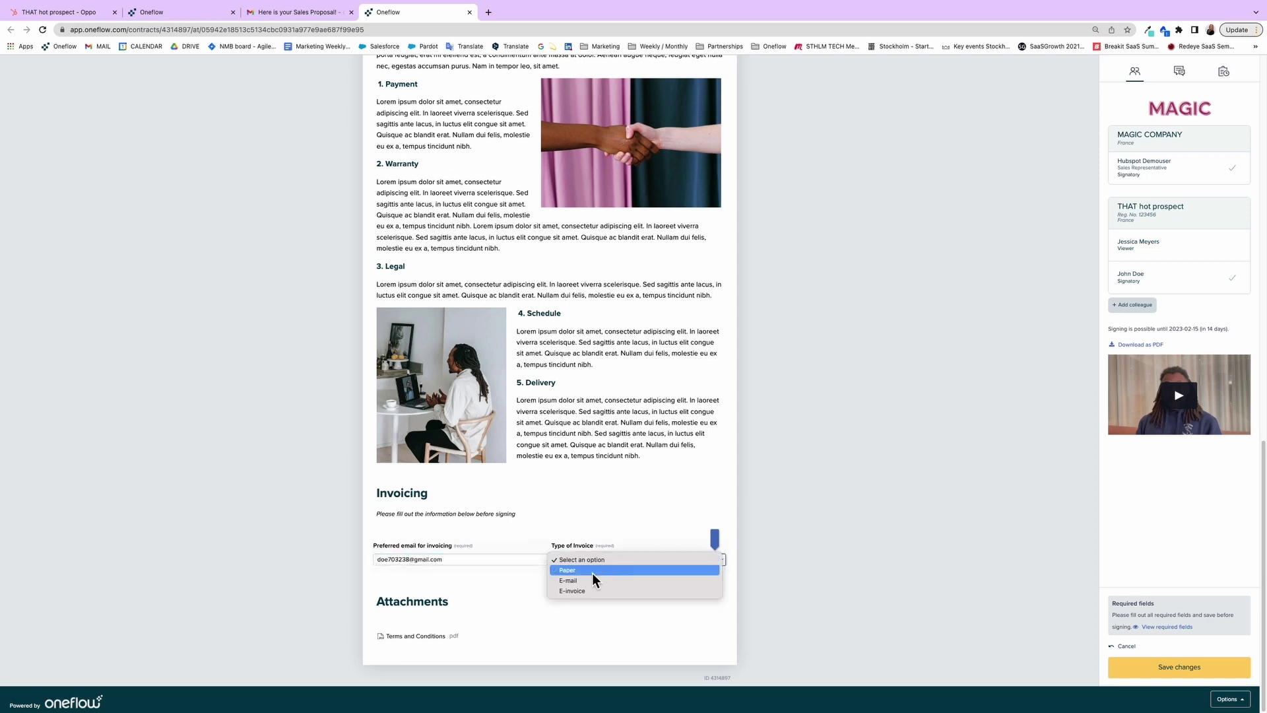
{"action": "left_click", "coordinate": [597, 573]}
{"action": "left_click", "coordinate": [1198, 670]}
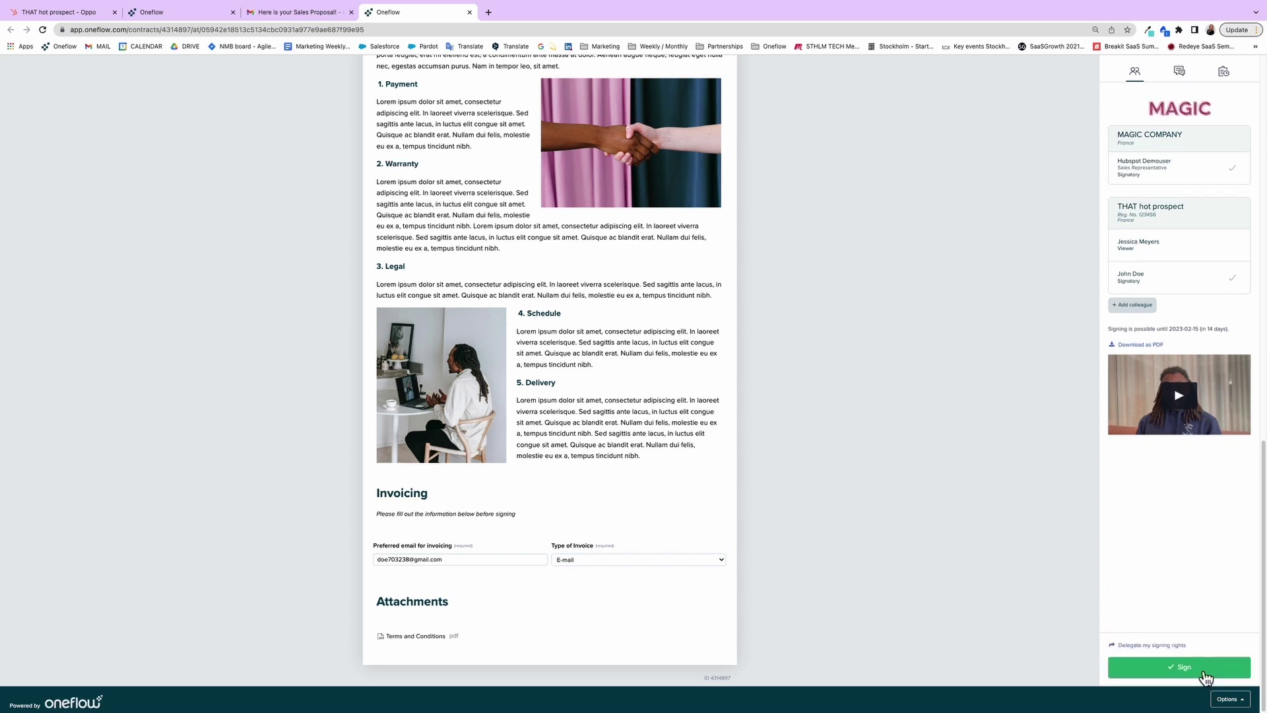
- Post a comment asking for the Amazing Product discount too, ending with 'Thanks'
{"action": "left_click", "coordinate": [1180, 71]}
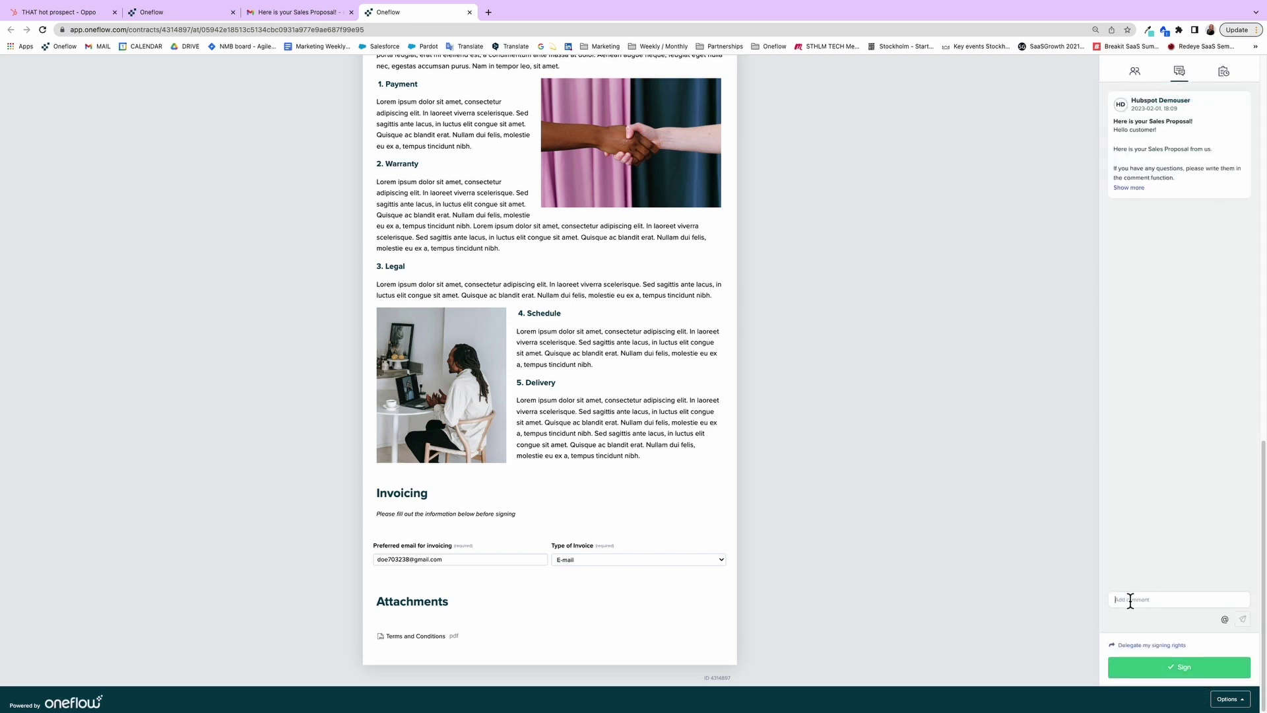
{"action": "type", "text": "Hi Magic,"}
{"action": "key", "text": "shift+Return"}
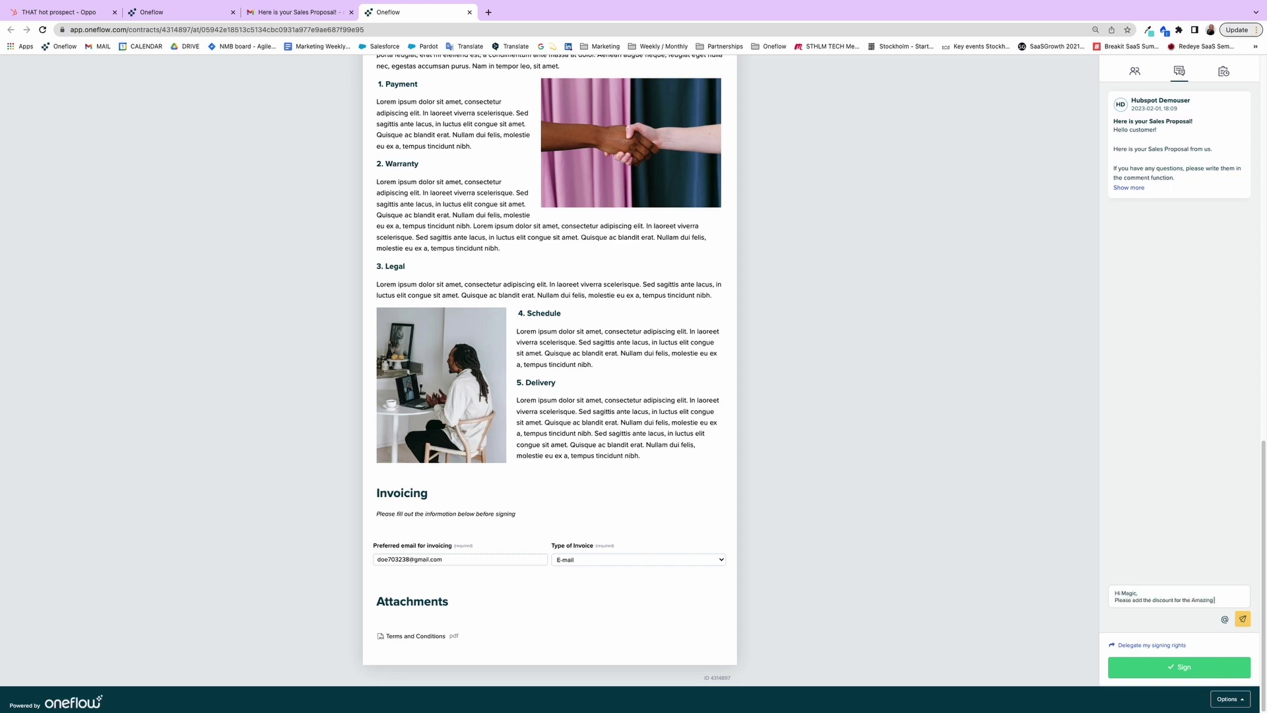
{"action": "type", "text": "as well. Would really"}
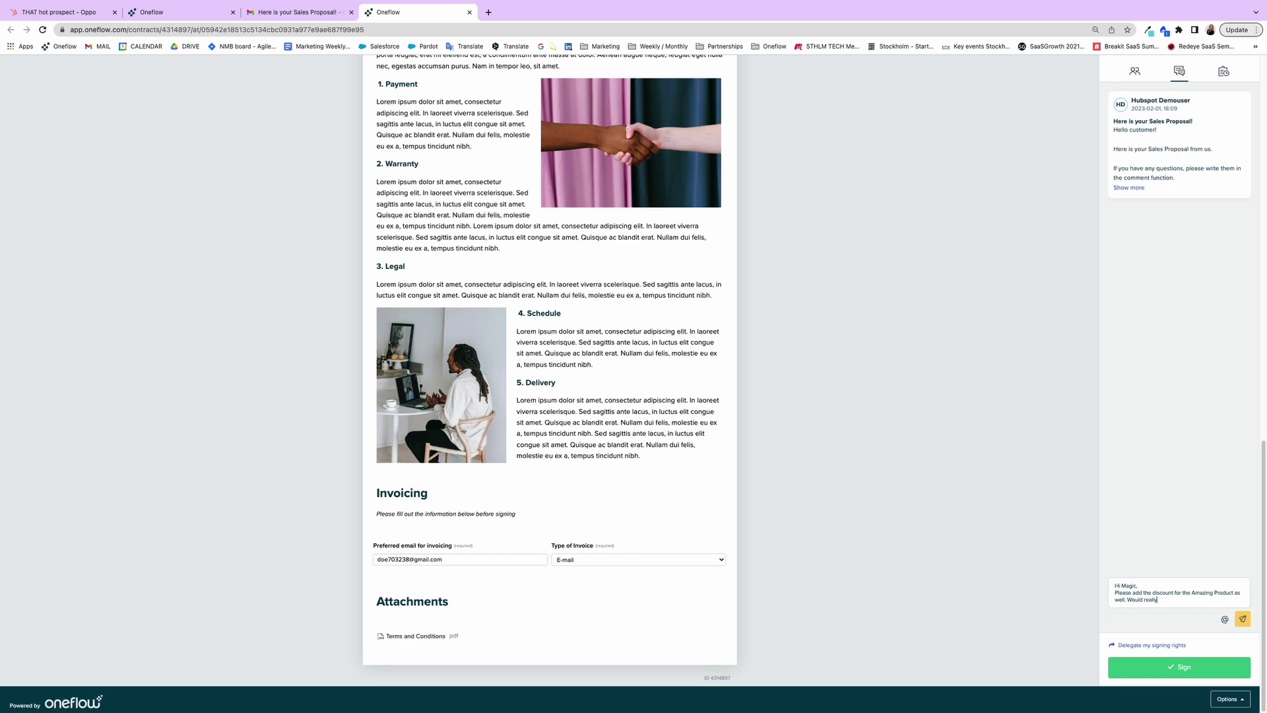
{"action": "type", "text": " appreciate it!"}
{"action": "key", "text": "shift+Return"}
{"action": "key", "text": "shift+Return"}
{"action": "type", "text": "T"}
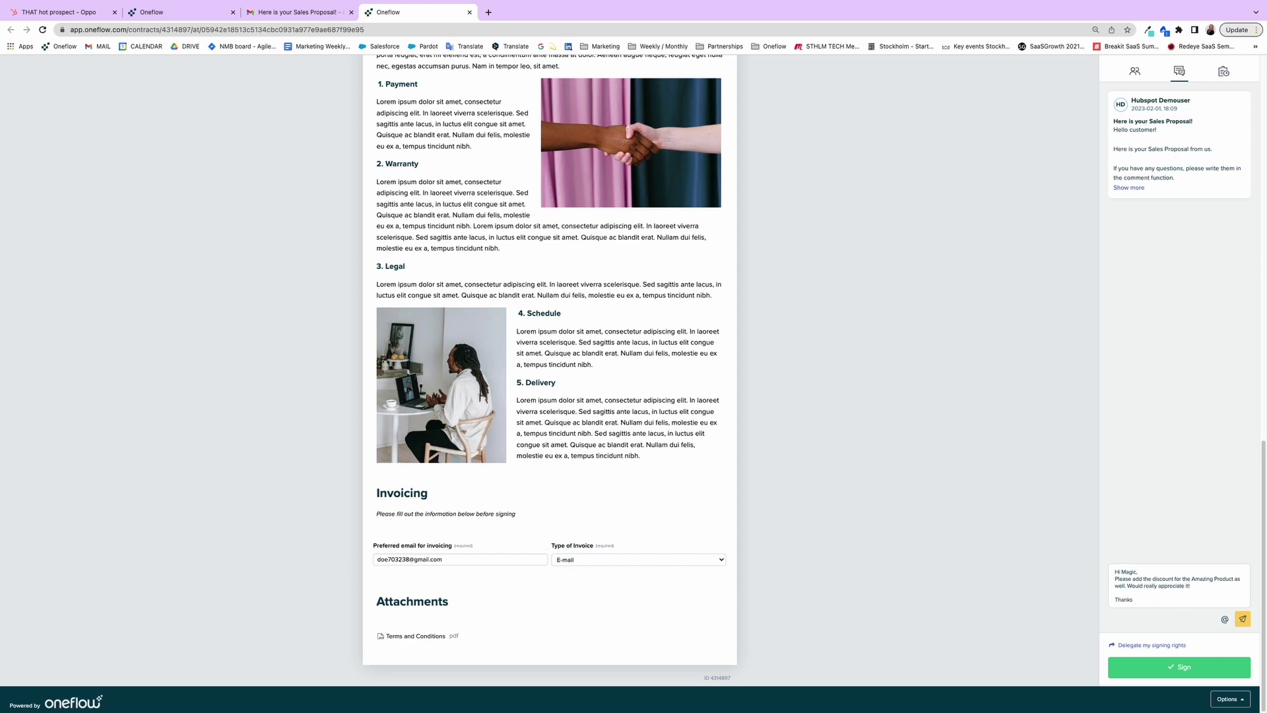
{"action": "type", "text": "hanks"}
{"action": "left_click", "coordinate": [1238, 618]}
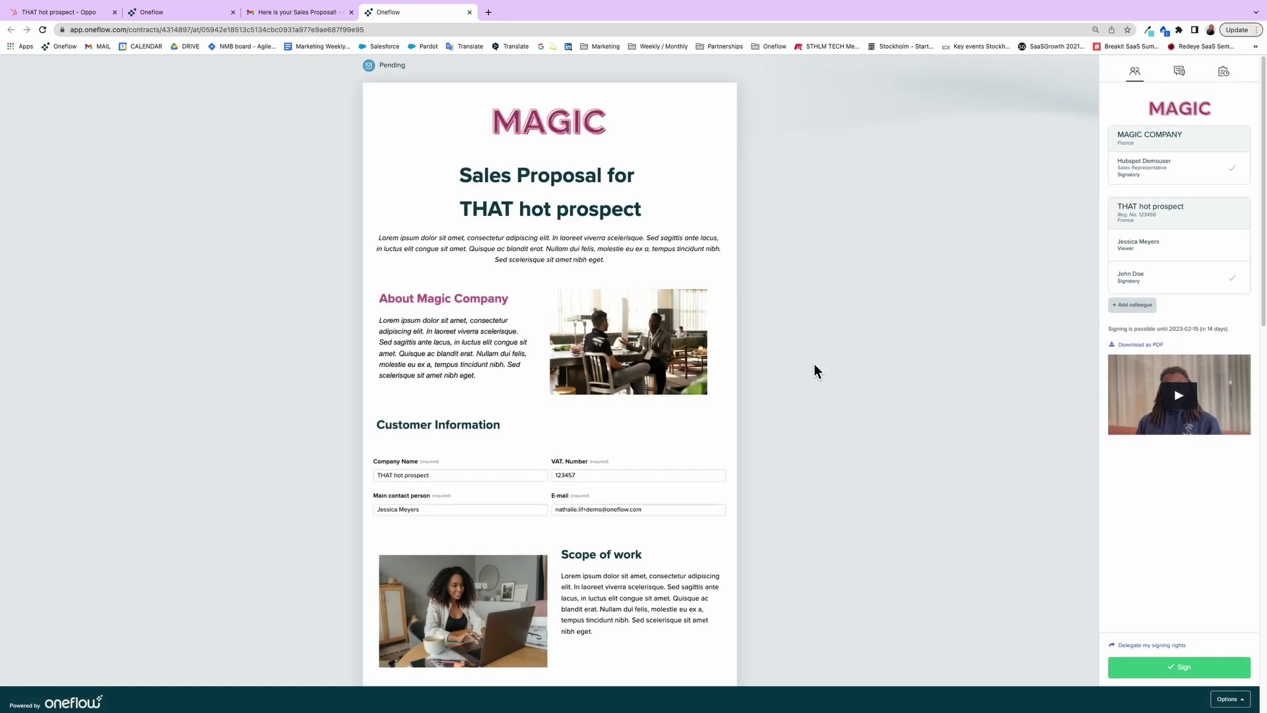
- Check the 20% Amazing Product discount in pricing, confirm attachments were read, and sign
{"action": "scroll", "coordinate": [813, 371], "scroll_direction": "down", "scroll_amount": 2}
{"action": "scroll", "coordinate": [817, 371], "scroll_direction": "down", "scroll_amount": 5}
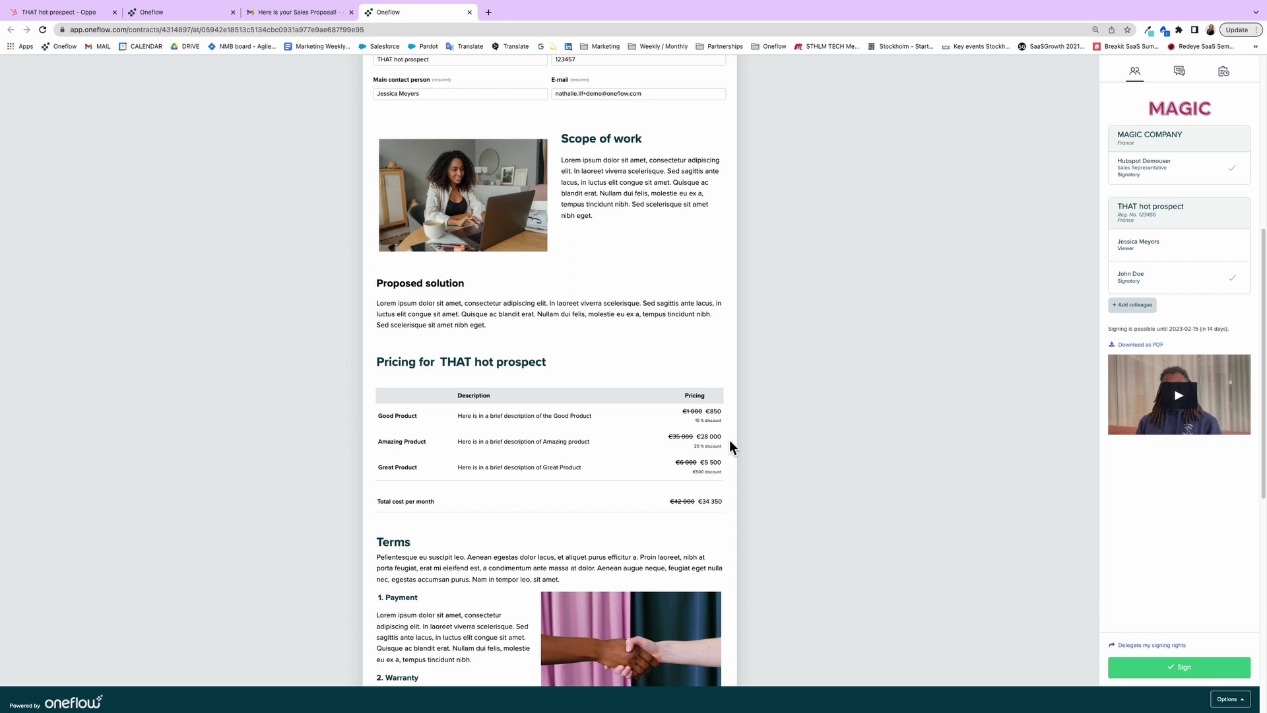
{"action": "left_click", "coordinate": [1185, 676]}
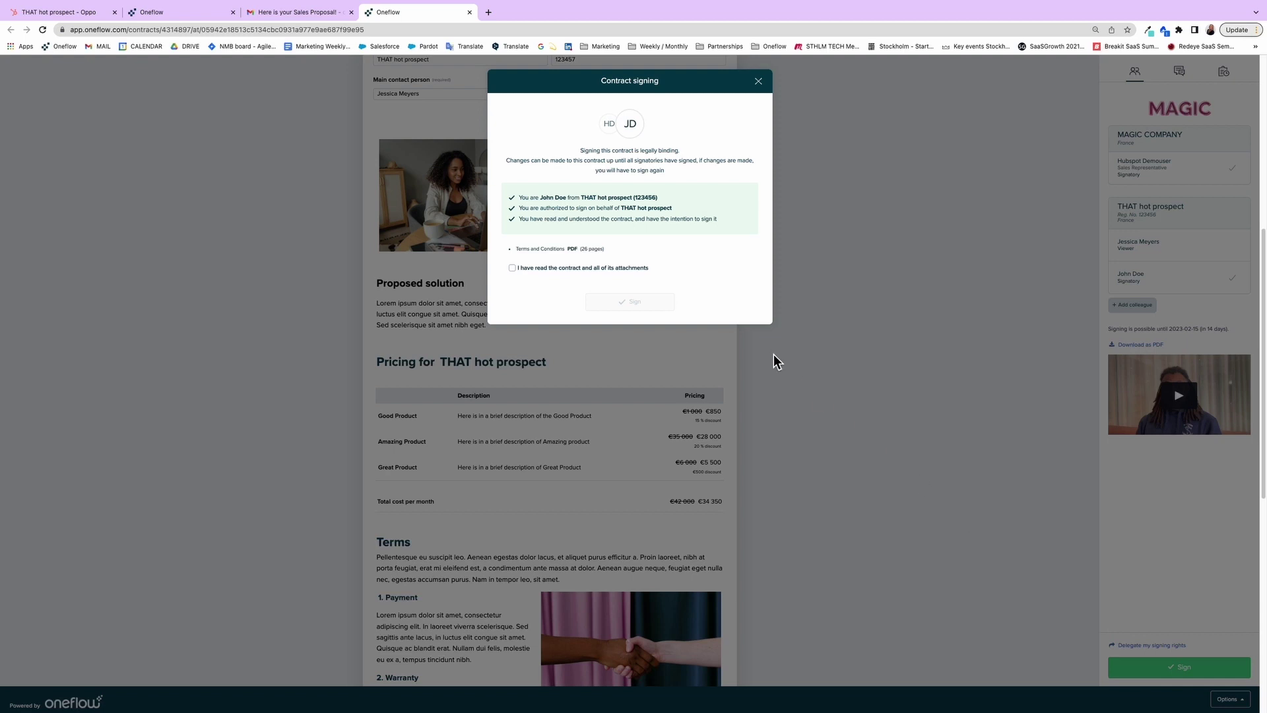
{"action": "left_click", "coordinate": [652, 274]}
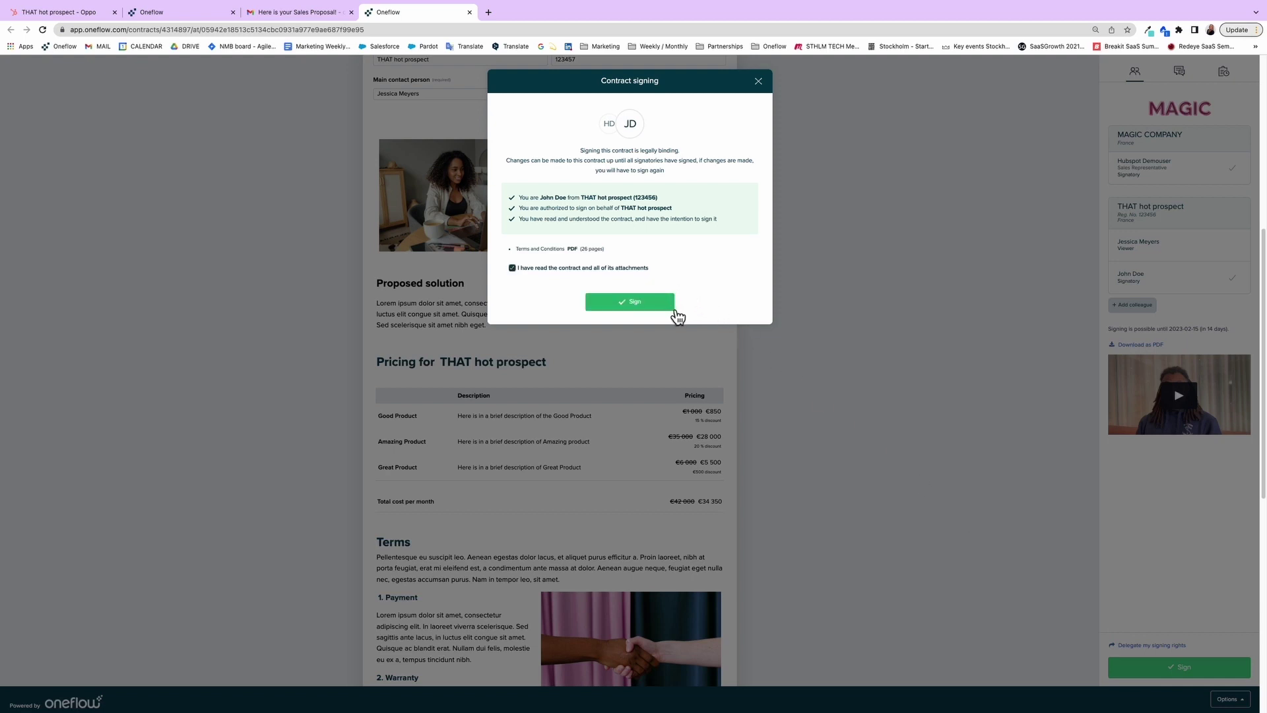
{"action": "left_click", "coordinate": [668, 304]}
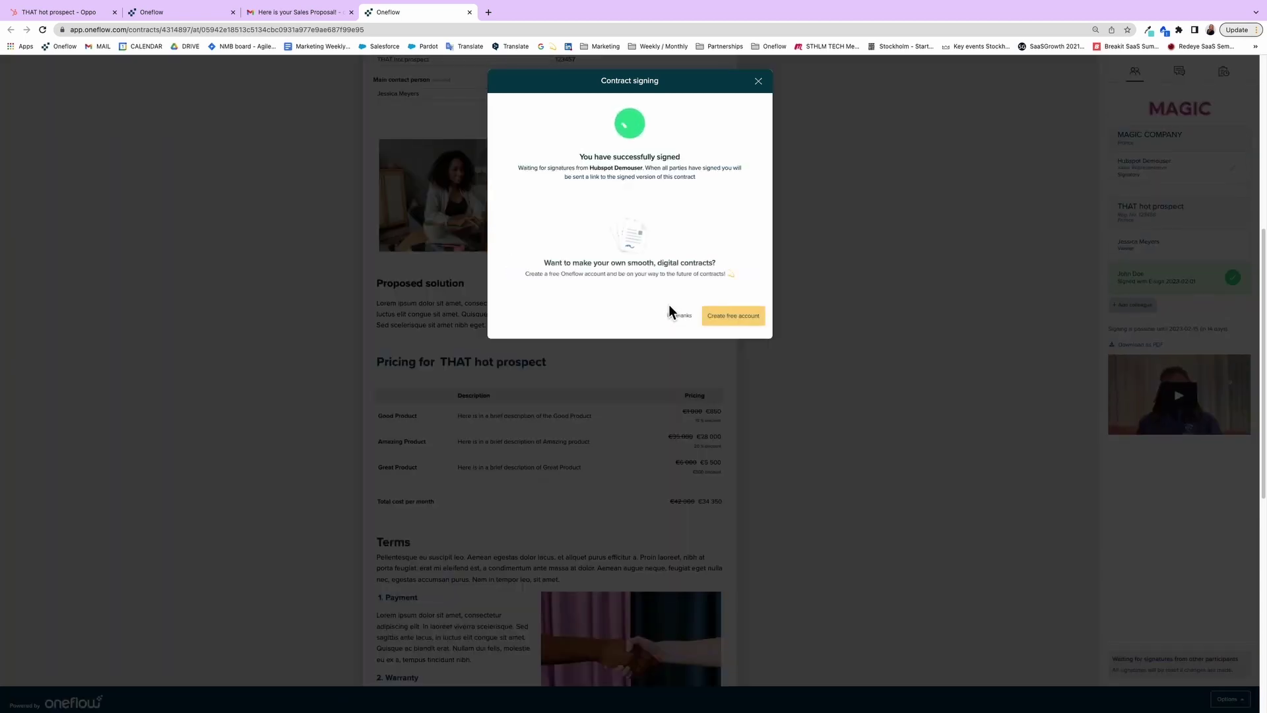